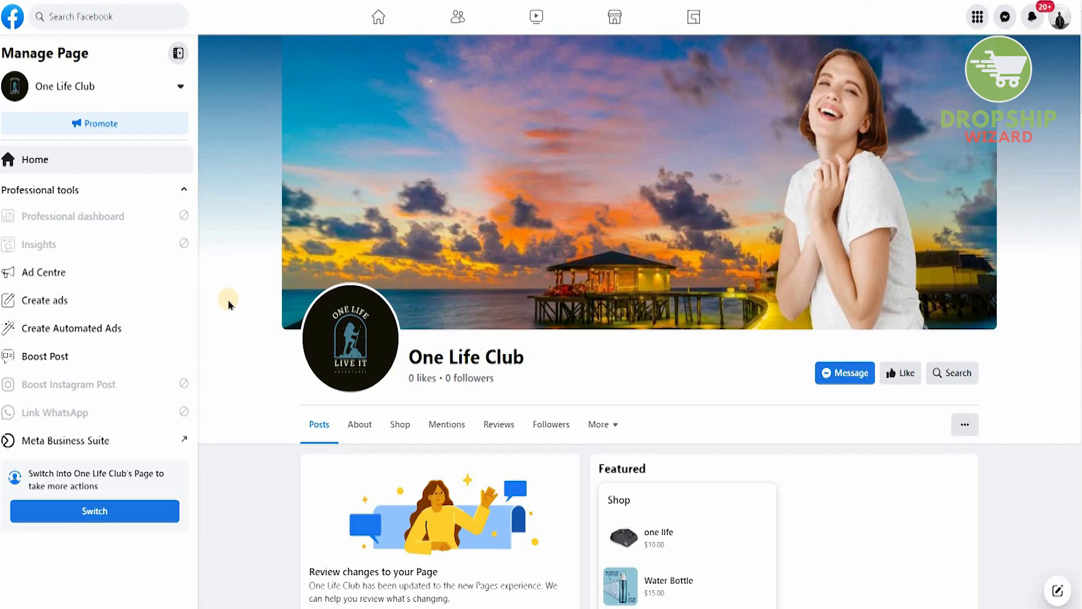
# Look through the One Life Club page, examining its shop items, intro details, photos and posts.
pyautogui.scroll(-3, 229, 305)
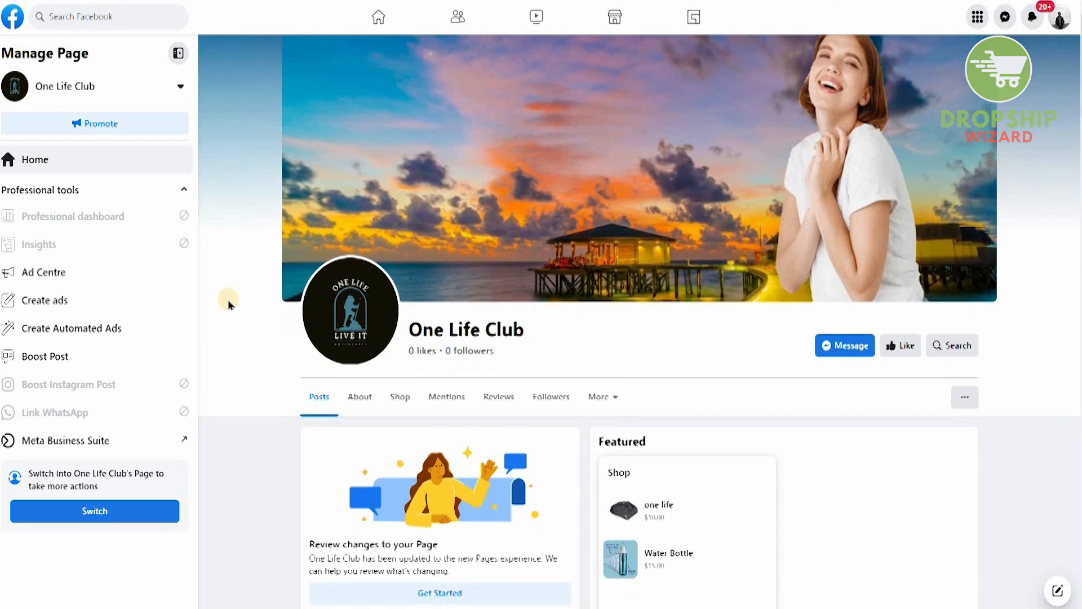
pyautogui.scroll(-4, 228, 304)
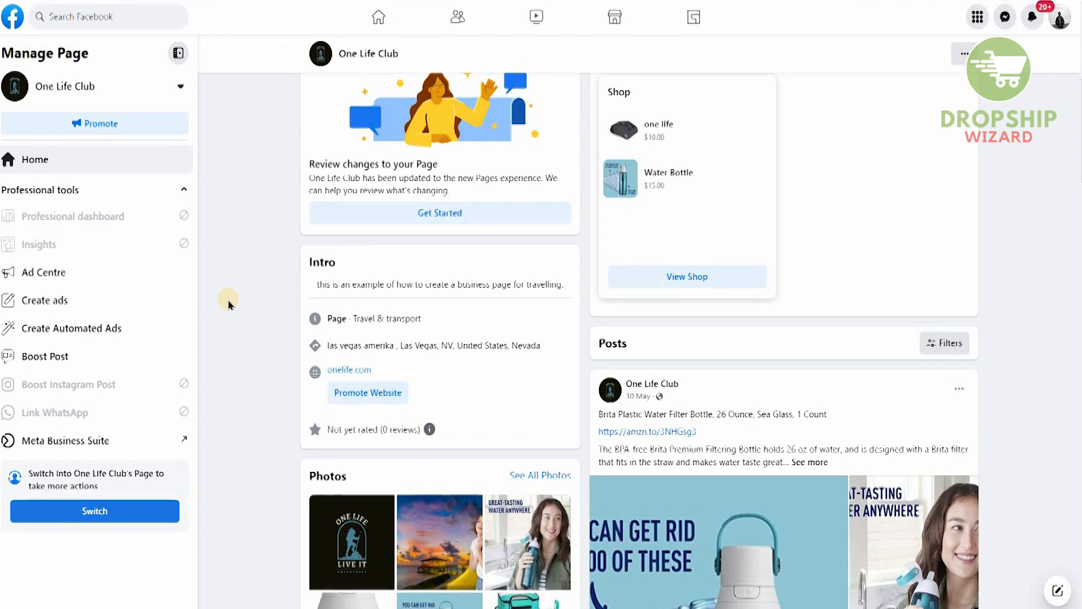
pyautogui.scroll(-1, 229, 304)
pyautogui.scroll(-3, 228, 305)
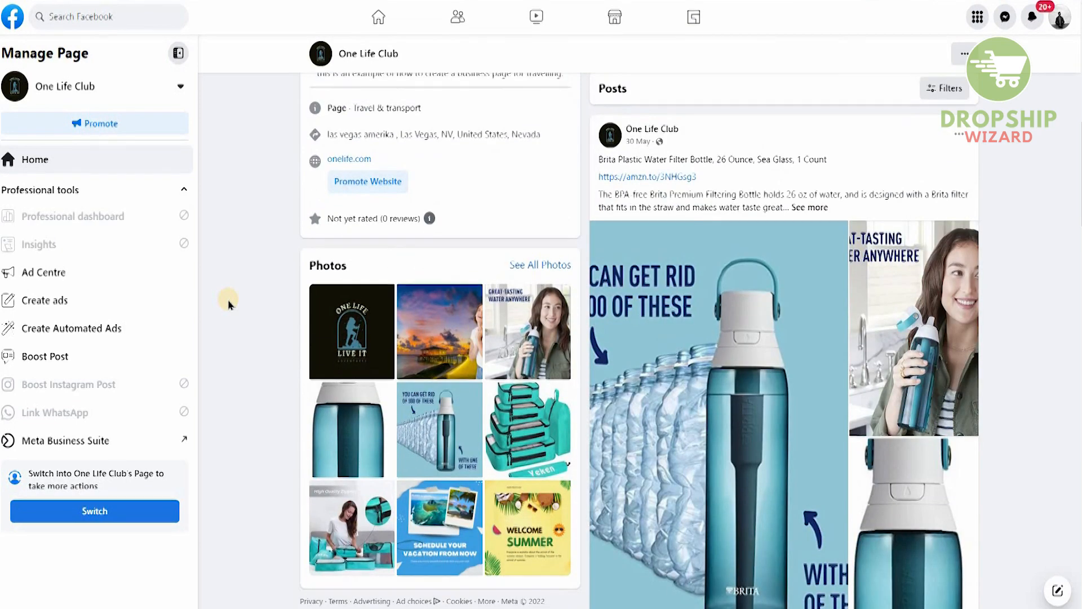
pyautogui.scroll(-3, 229, 304)
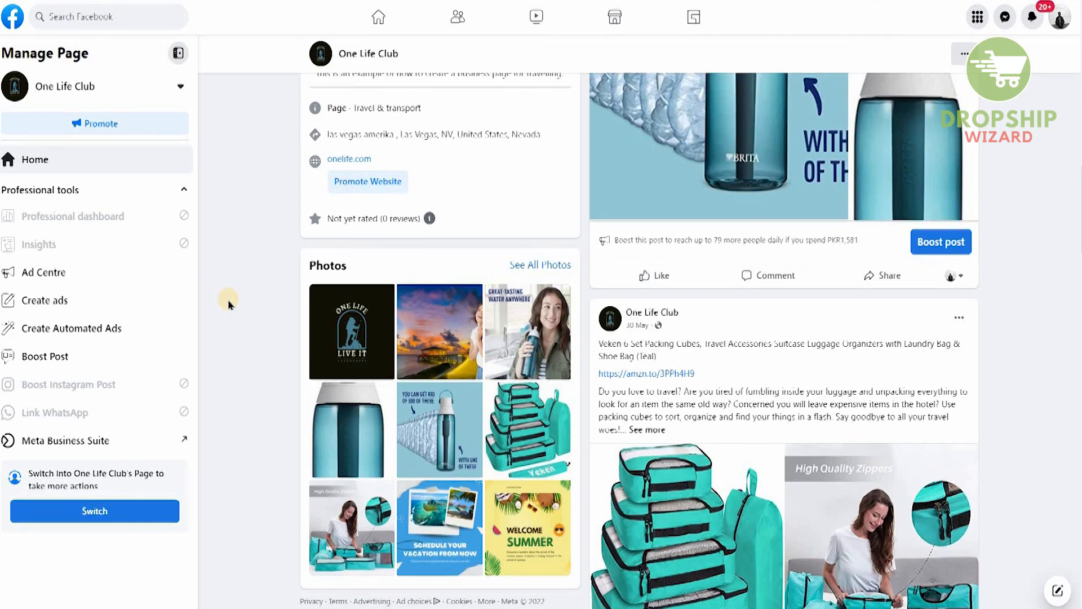
pyautogui.scroll(4, 229, 305)
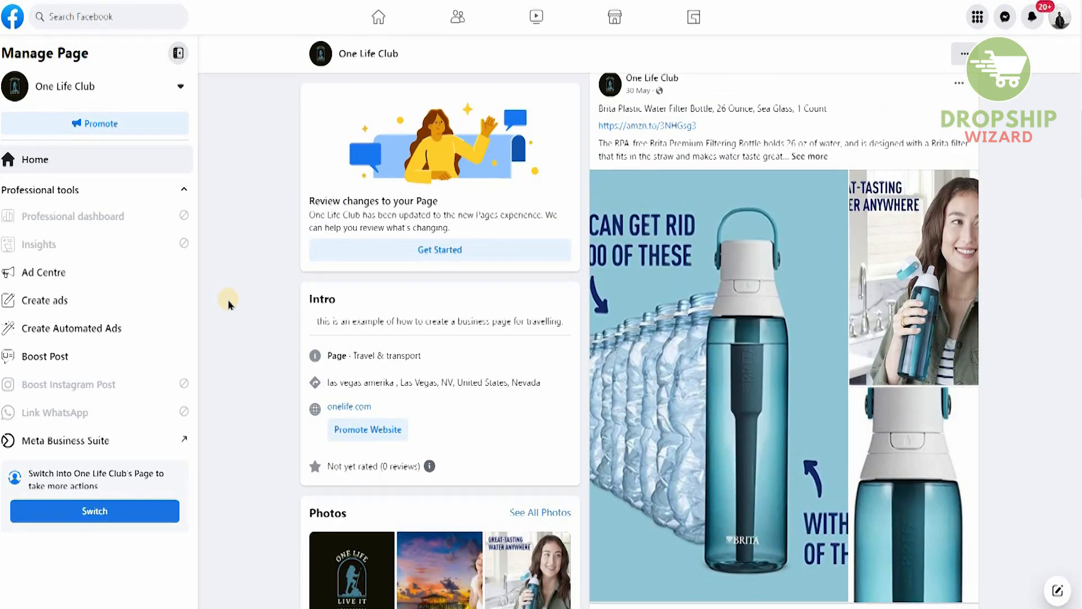
pyautogui.scroll(5, 229, 304)
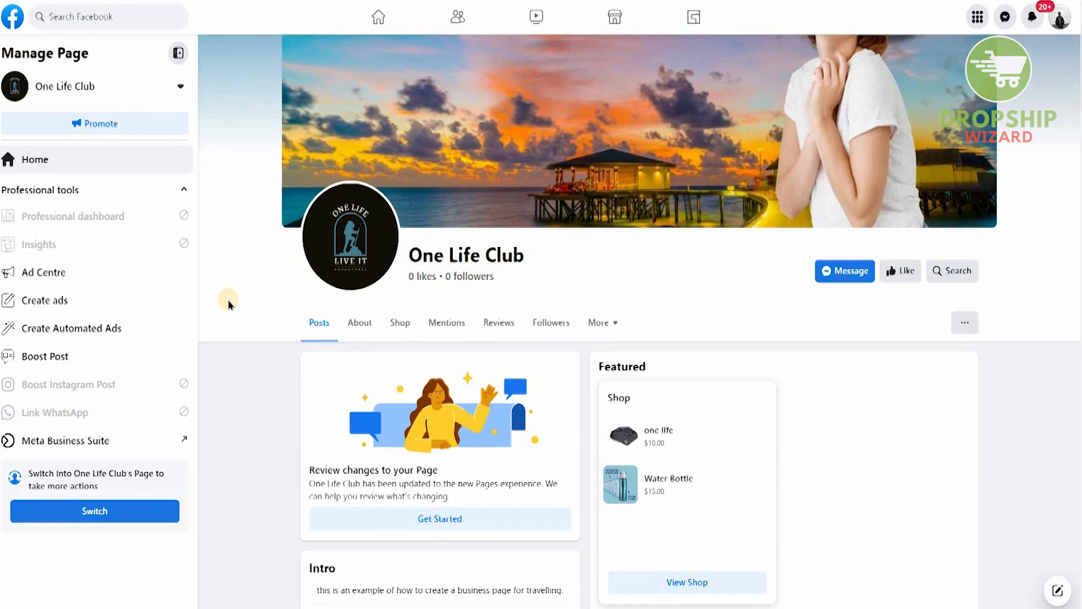
pyautogui.scroll(-4, 228, 304)
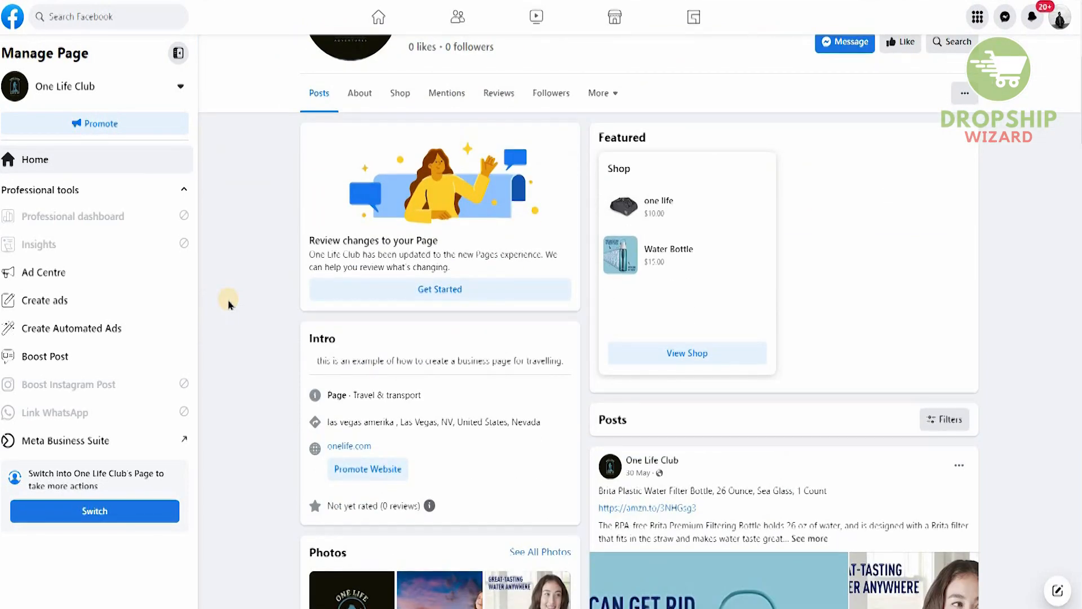
pyautogui.scroll(-3, 228, 304)
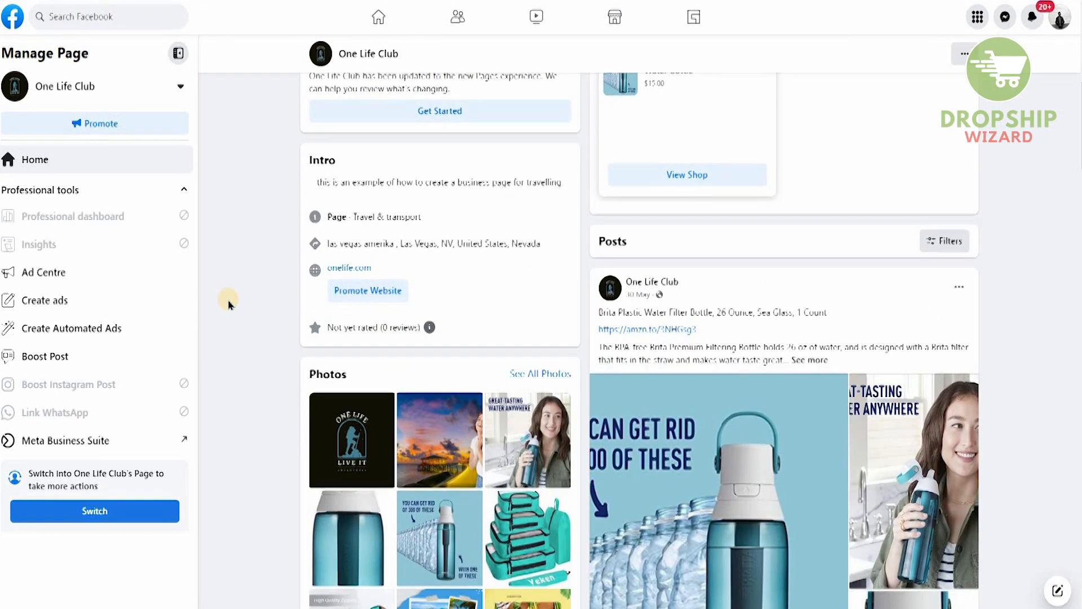
pyautogui.scroll(-6, 229, 305)
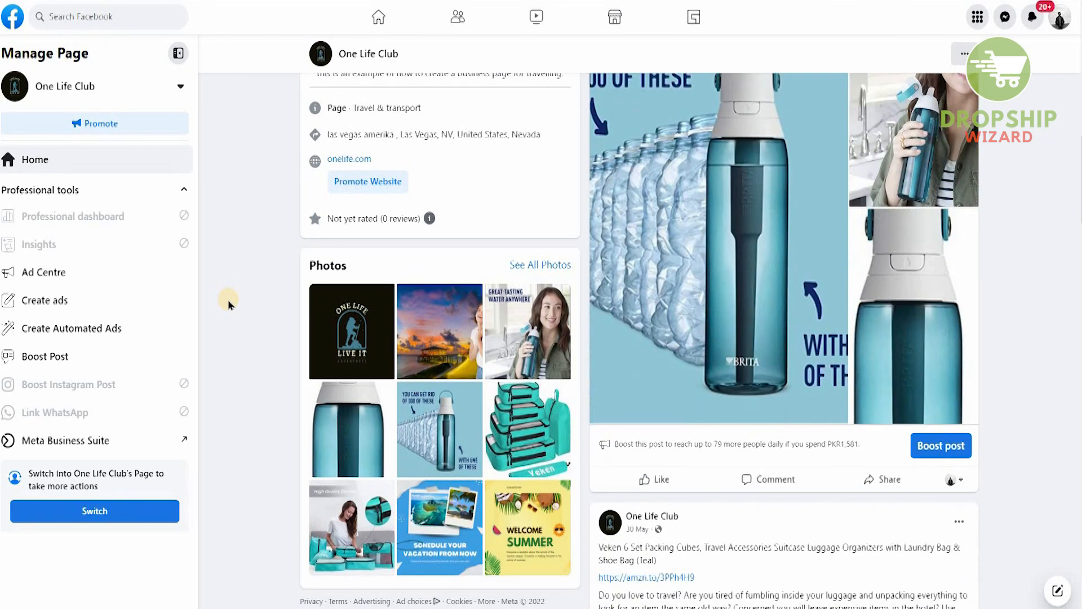
pyautogui.scroll(-1, 228, 305)
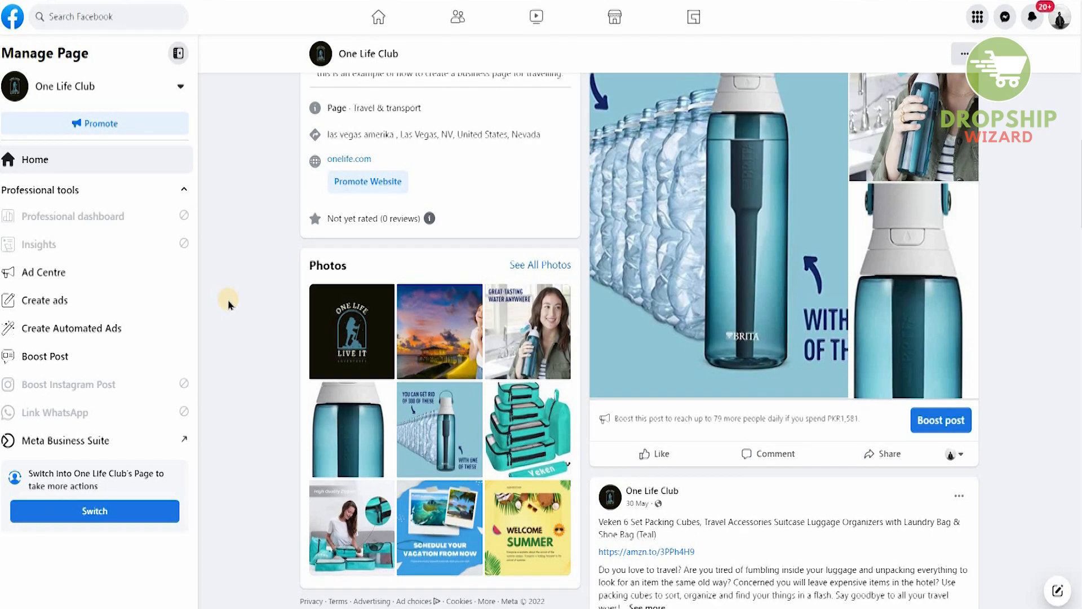
pyautogui.scroll(-1, 228, 304)
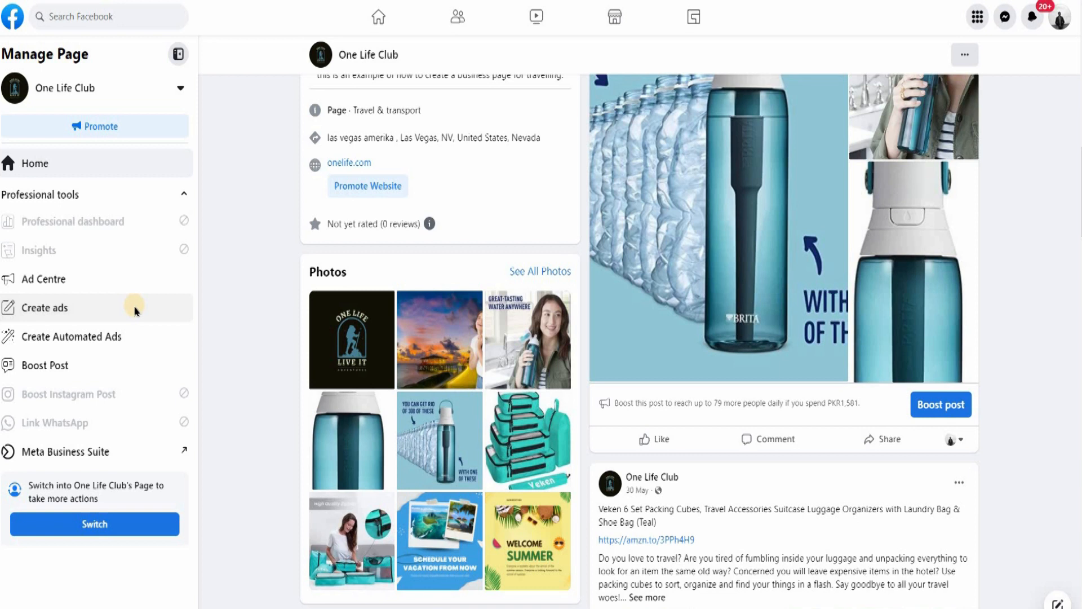
# Start creating an ad for the One Life Club page and add "top" to the end of its headline.
pyautogui.click(136, 310)
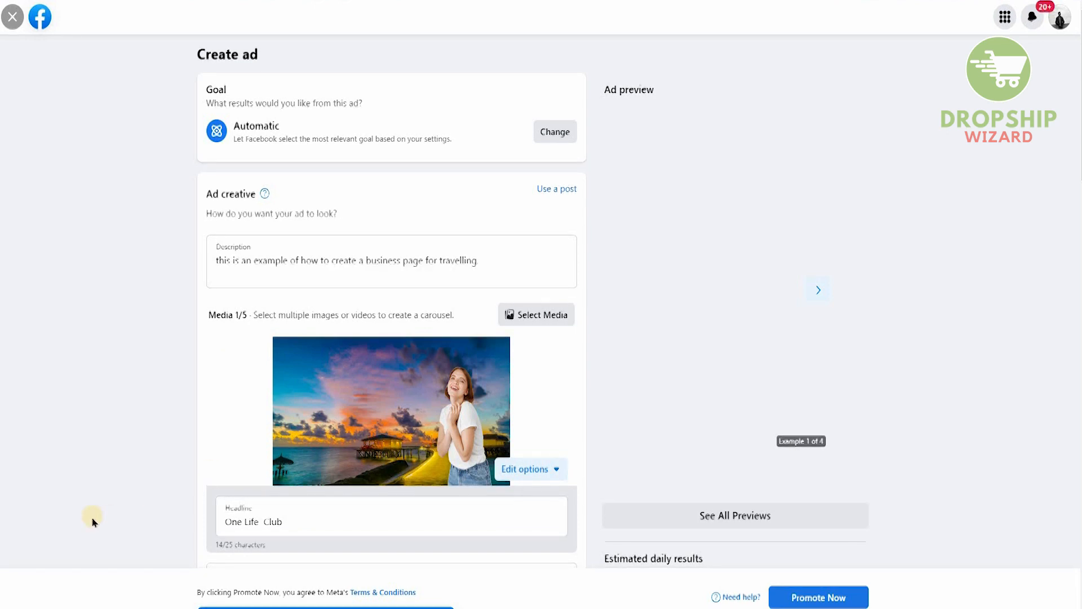
pyautogui.scroll(-1, 94, 521)
pyautogui.scroll(-3, 93, 521)
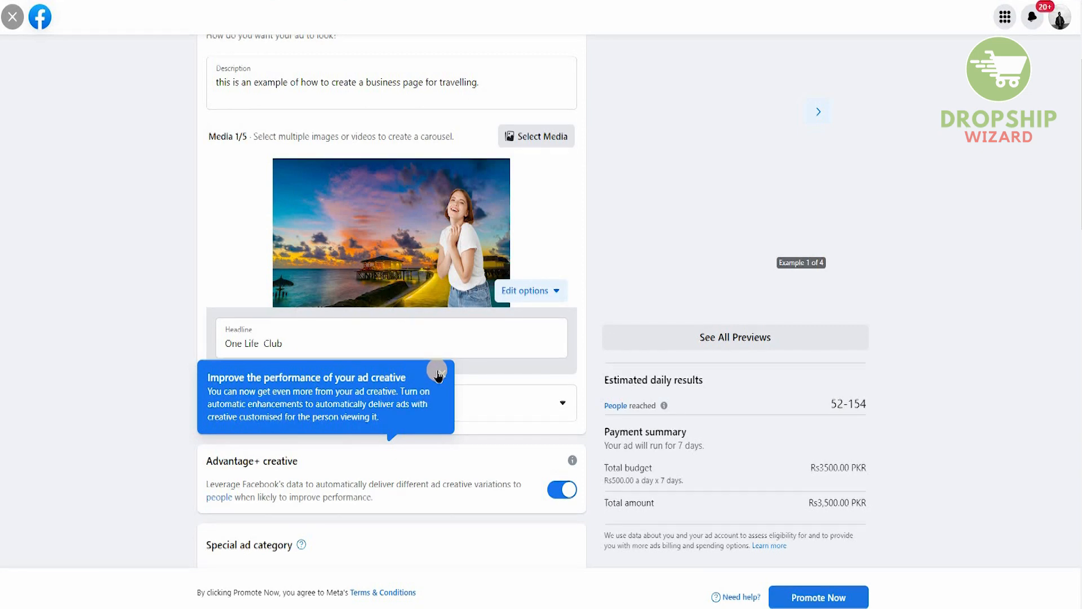
pyautogui.click(439, 375)
pyautogui.click(391, 350)
pyautogui.write('t')
pyautogui.press('BackSpace')
pyautogui.write('op')
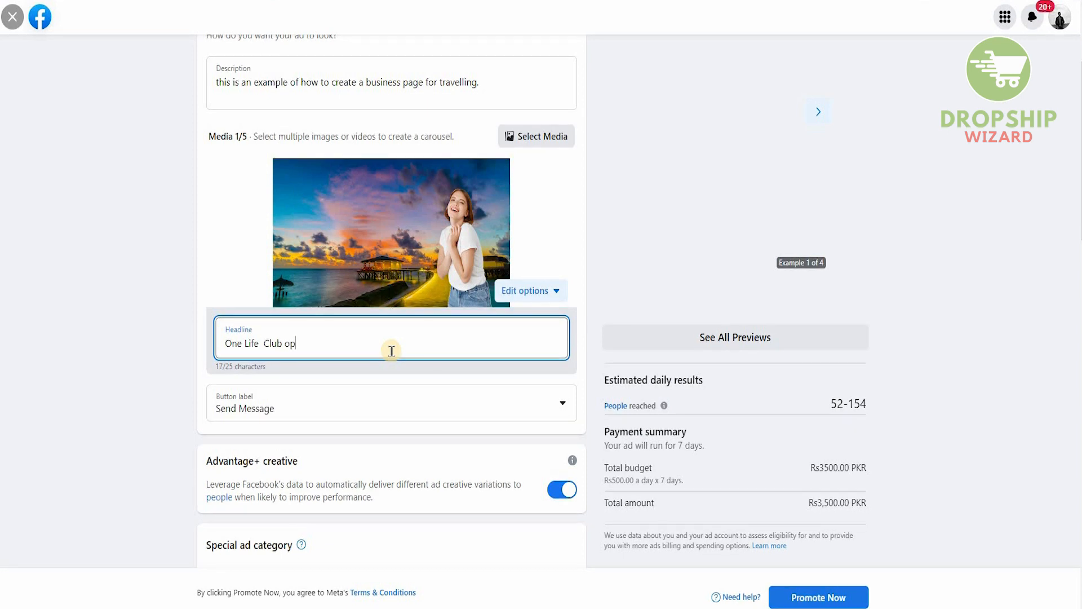
pyautogui.press('BackSpace')
pyautogui.press('BackSpace')
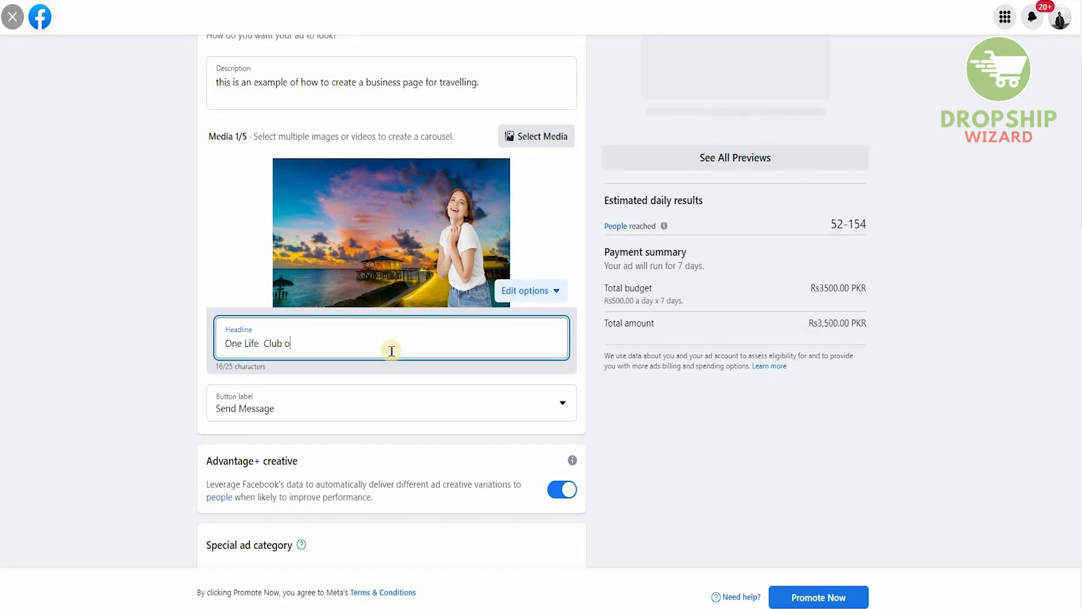
pyautogui.write('top')
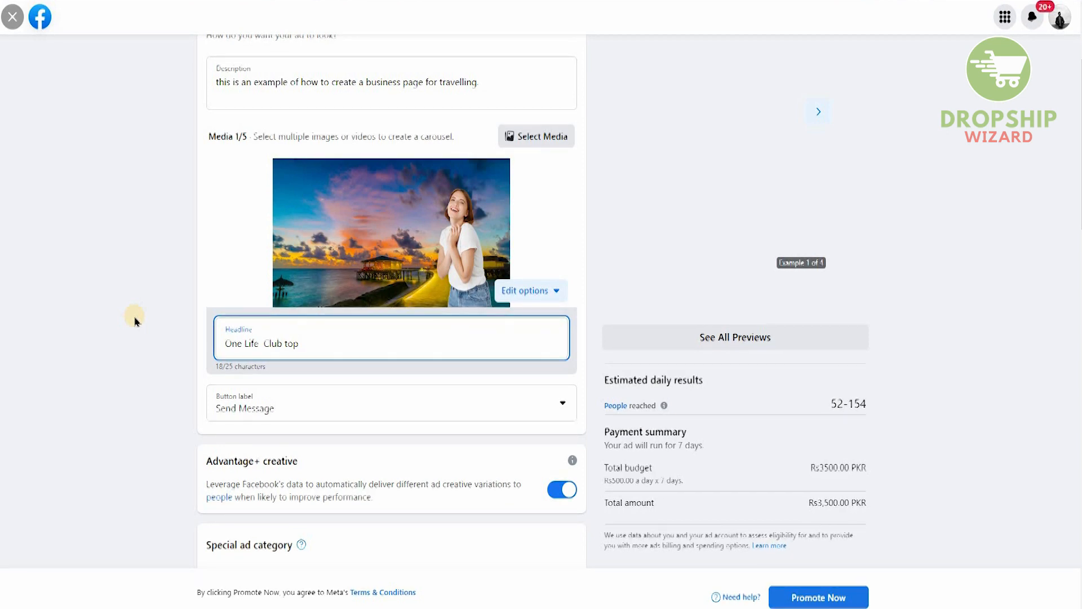
pyautogui.click(134, 320)
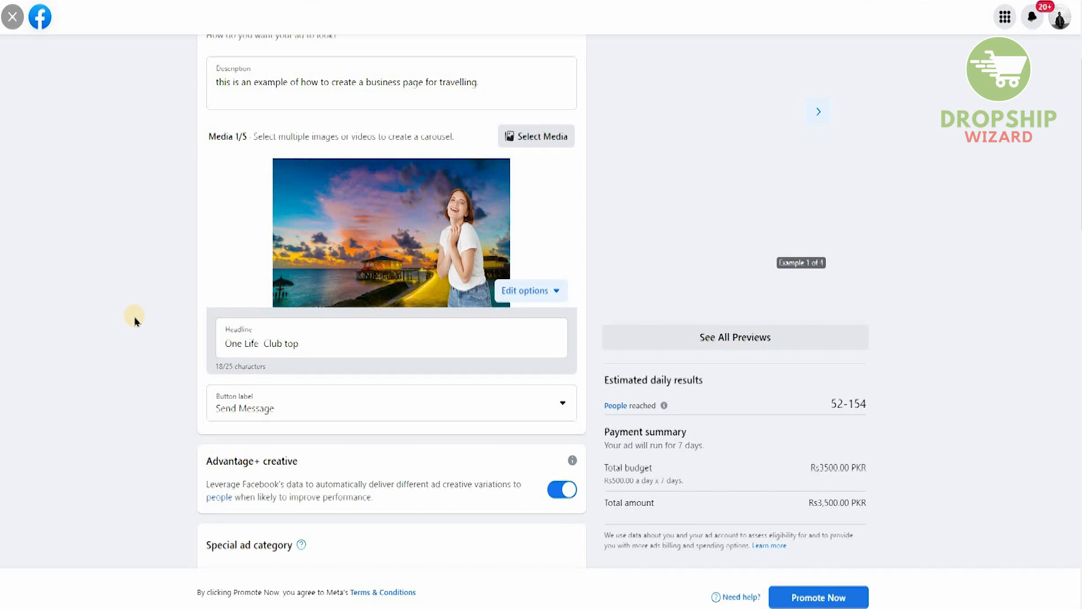
# Set the ad's button label to Shop now.
pyautogui.scroll(-1, 134, 320)
pyautogui.scroll(-1, 135, 320)
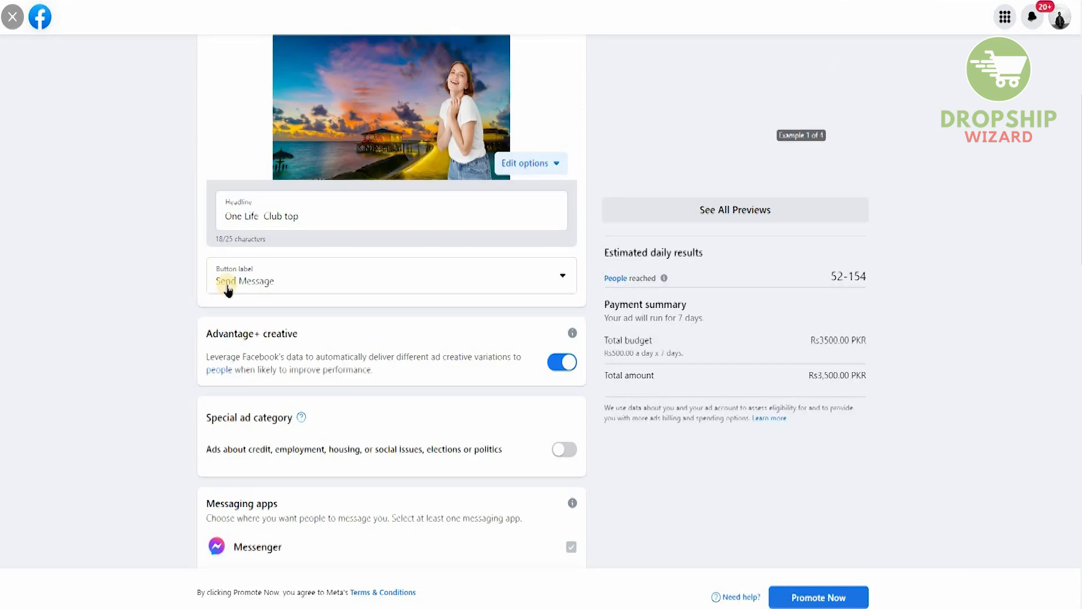
pyautogui.click(301, 293)
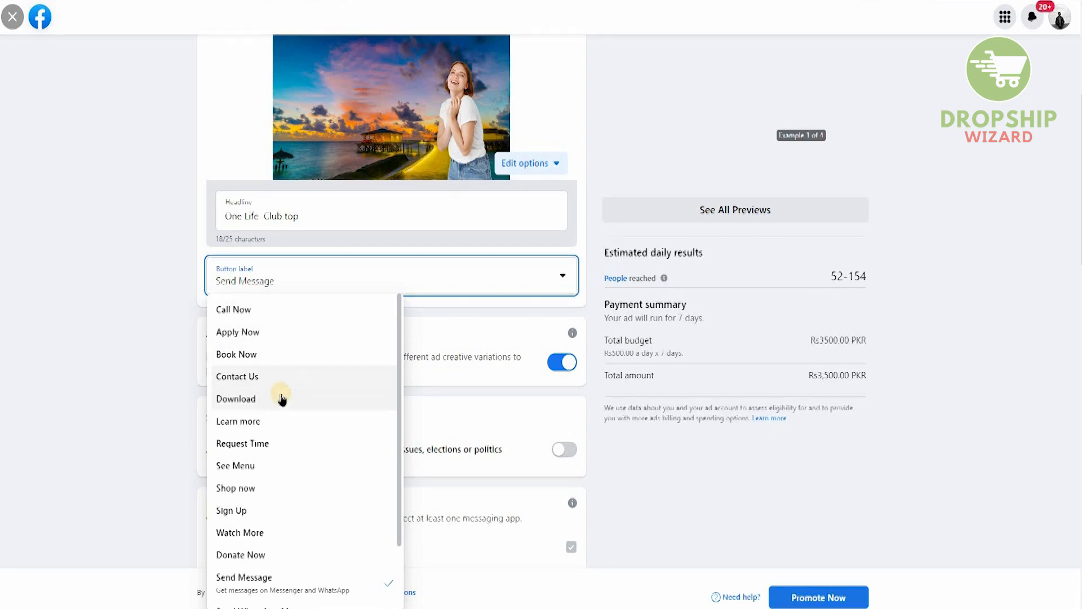
pyautogui.click(263, 488)
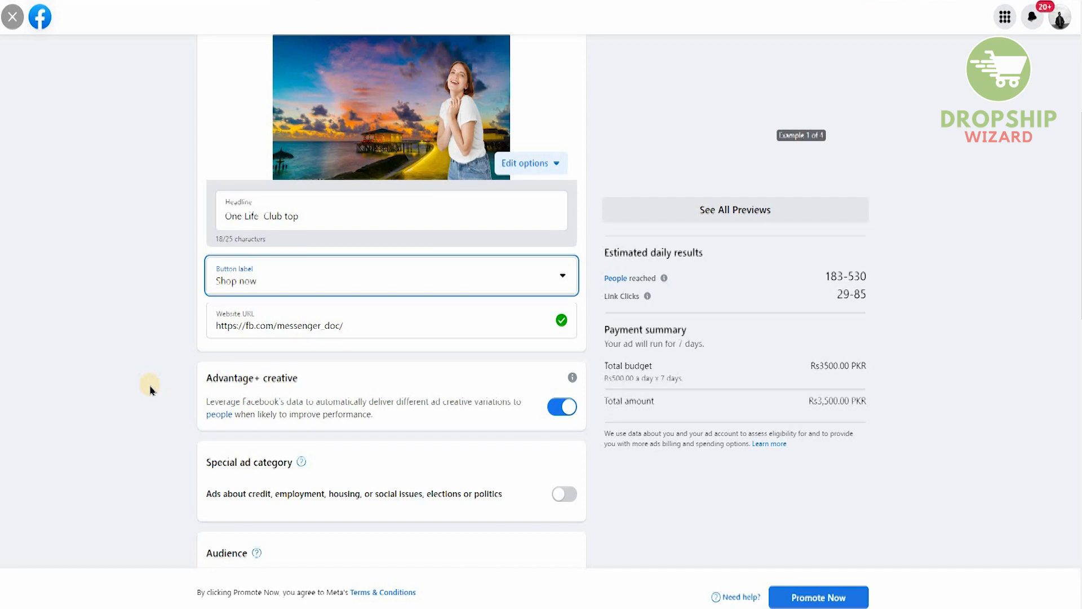
pyautogui.press('Return')
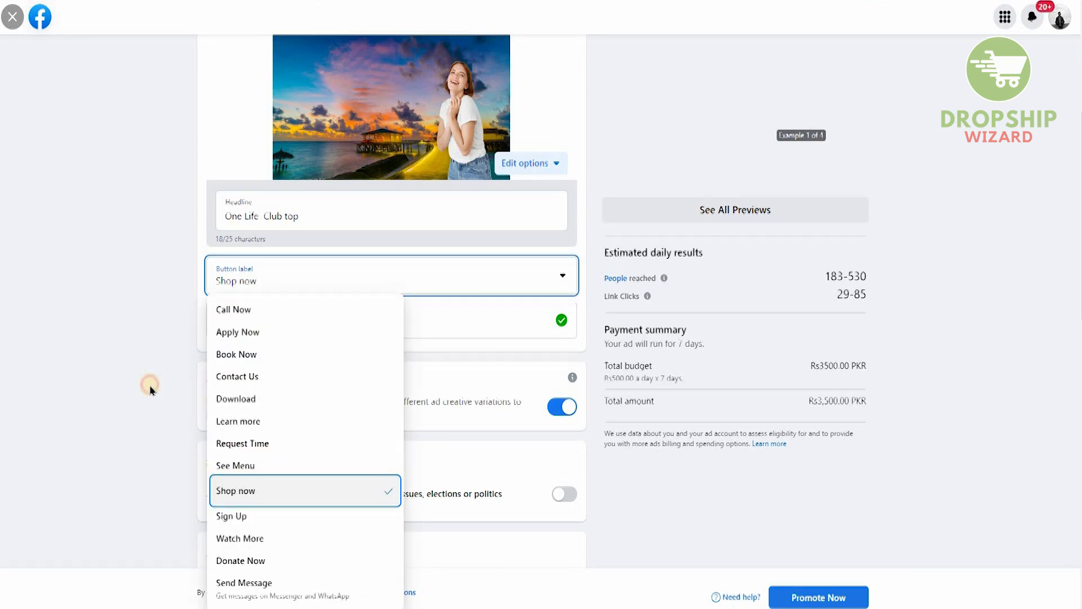
pyautogui.click(150, 389)
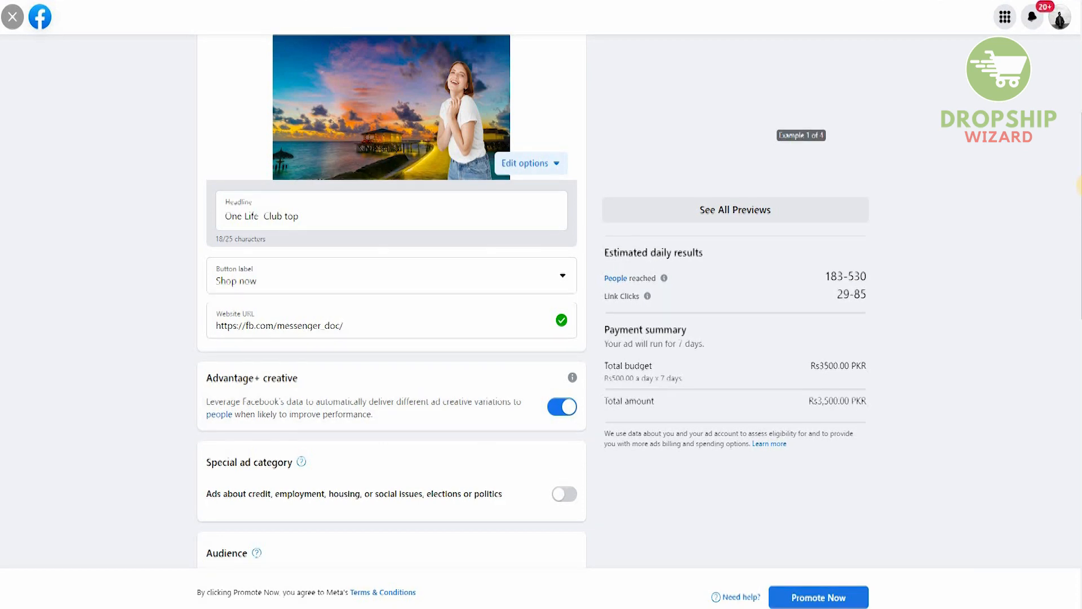
# Edit the targeted audience to an age range of 25 to 45 and save it.
pyautogui.scroll(-3, 1077, 212)
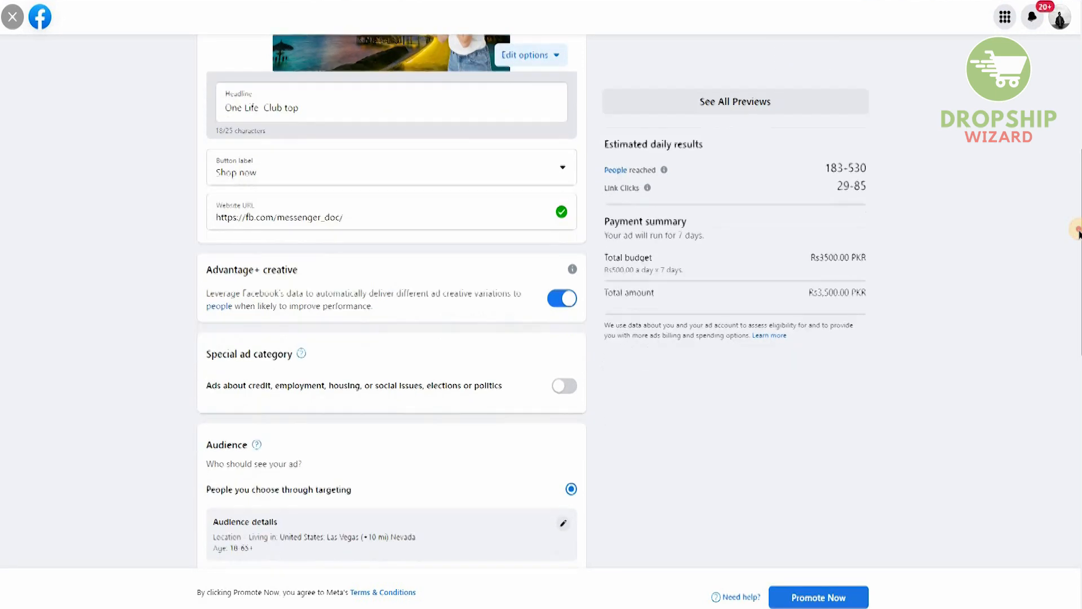
pyautogui.scroll(-1, 1077, 259)
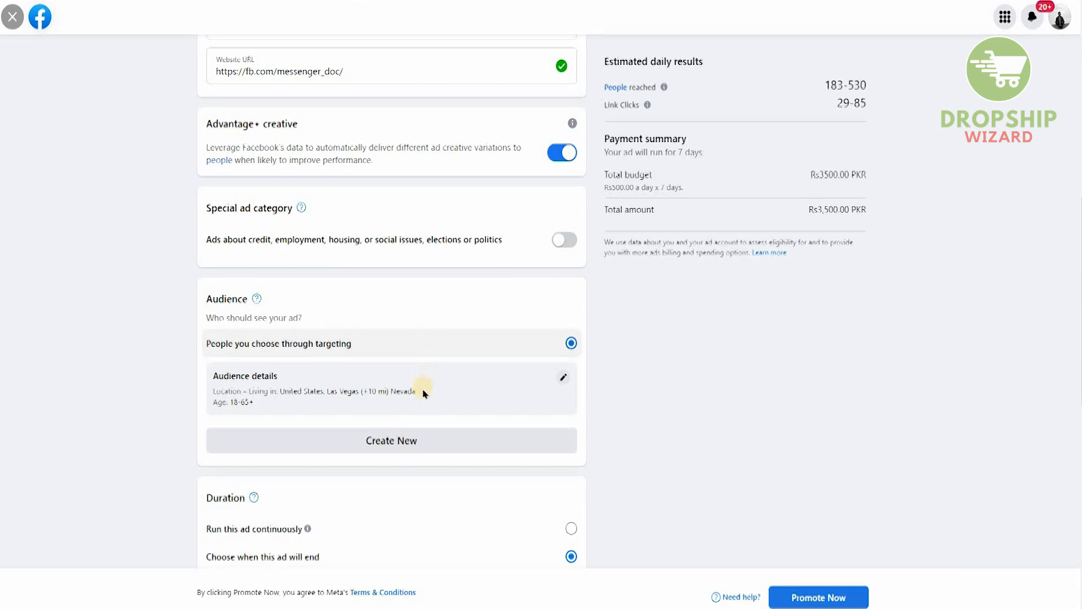
pyautogui.click(559, 377)
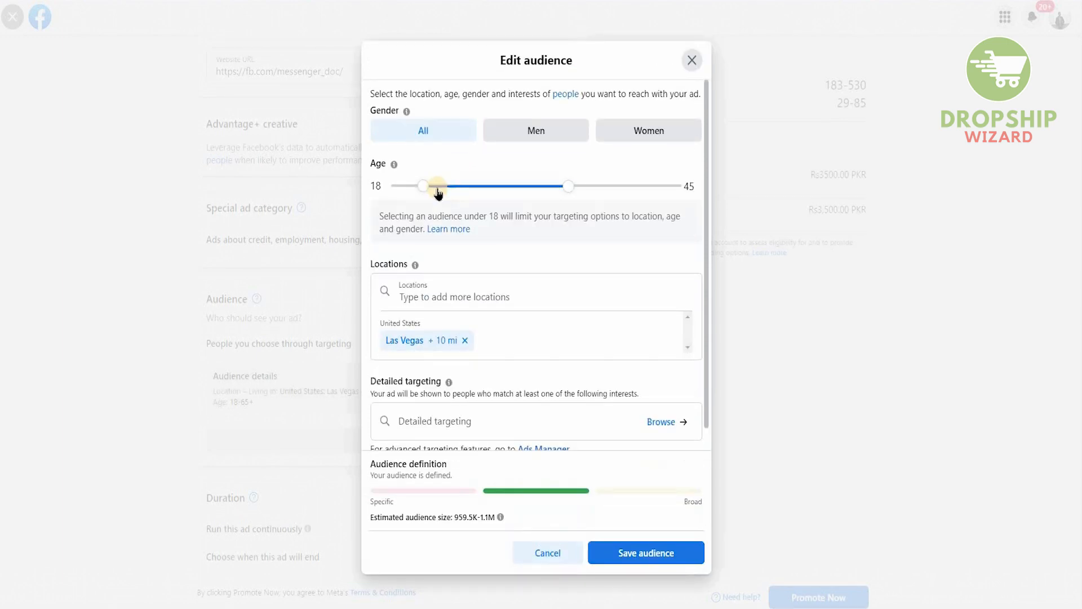
pyautogui.moveTo(450, 183); pyautogui.dragTo(457, 186)
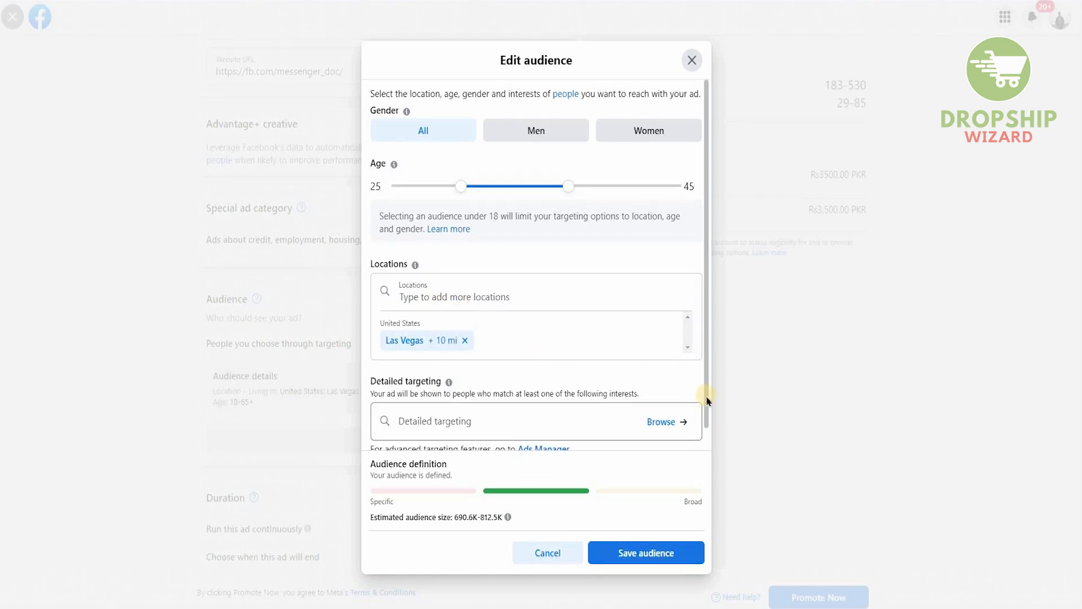
pyautogui.scroll(-1, 701, 422)
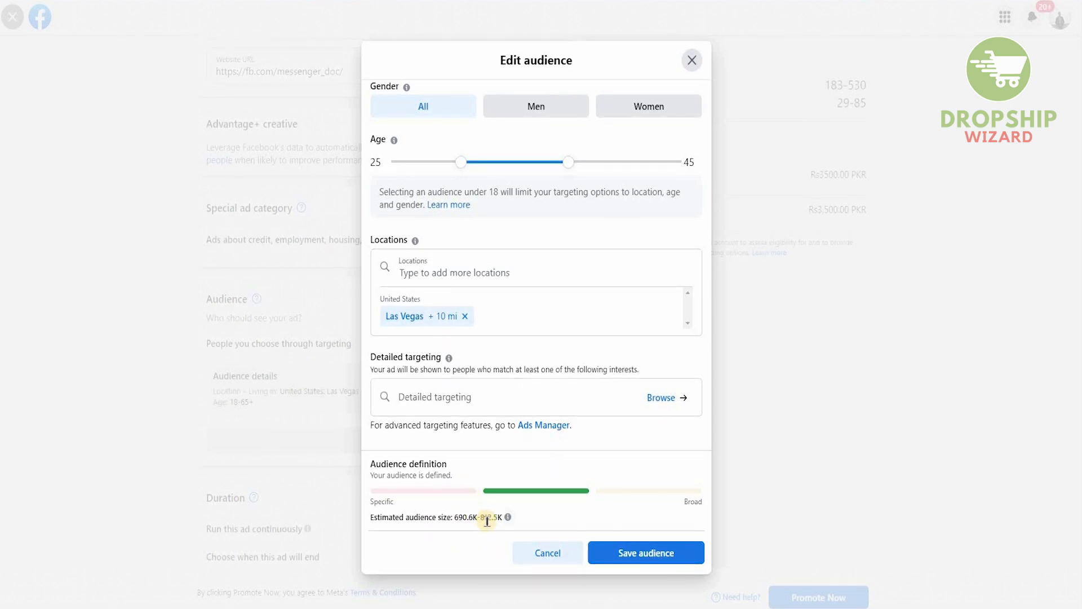
pyautogui.click(617, 554)
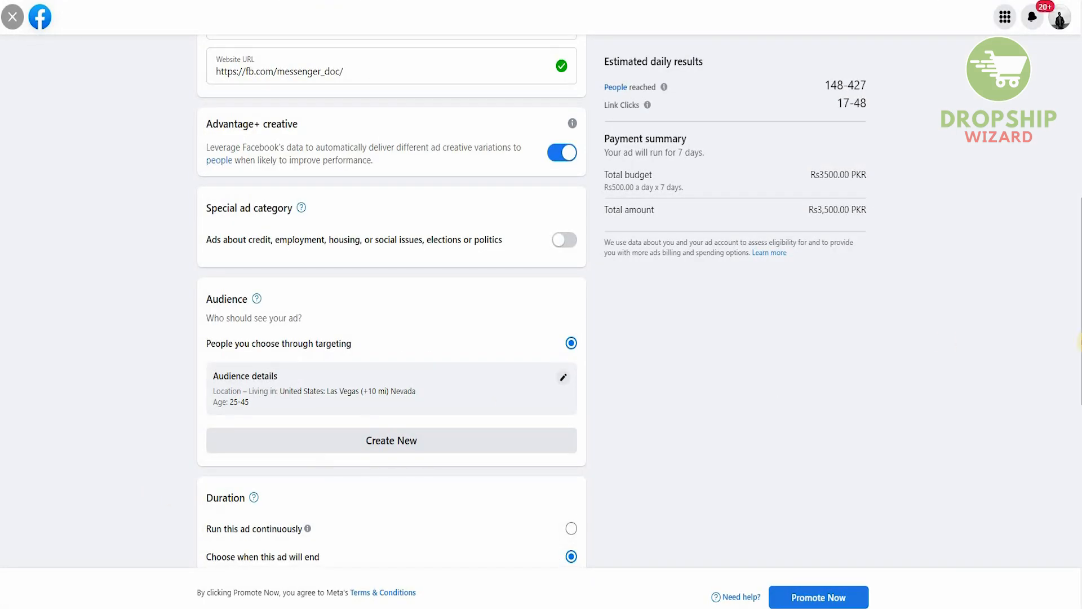
# Set the ad's duration to 9 days, ending on 1 Jan 2023.
pyautogui.scroll(-3, 1078, 385)
pyautogui.scroll(-3, 1078, 385)
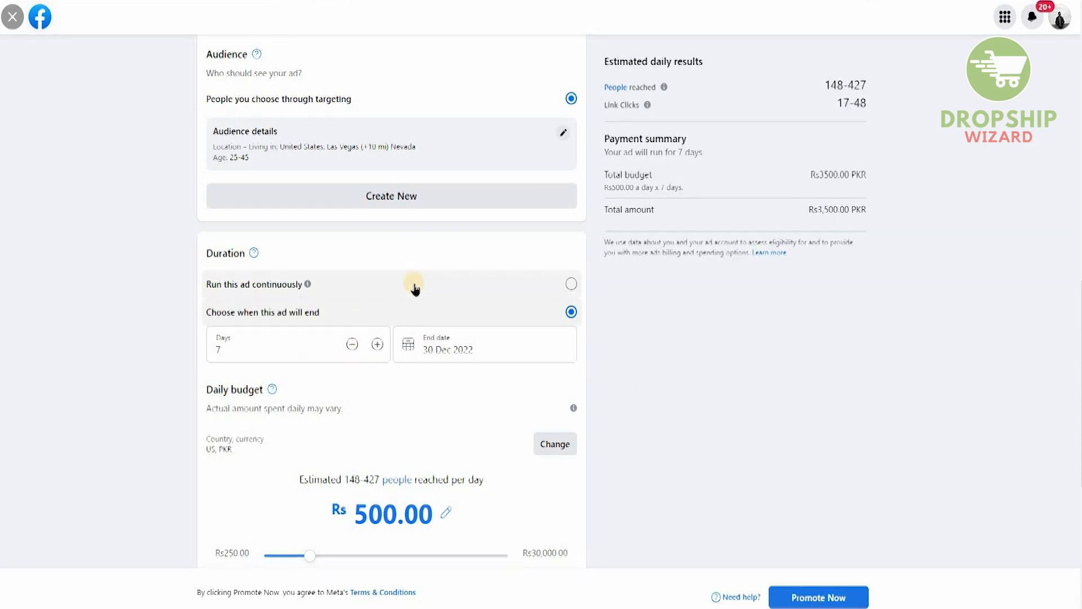
pyautogui.click(352, 344)
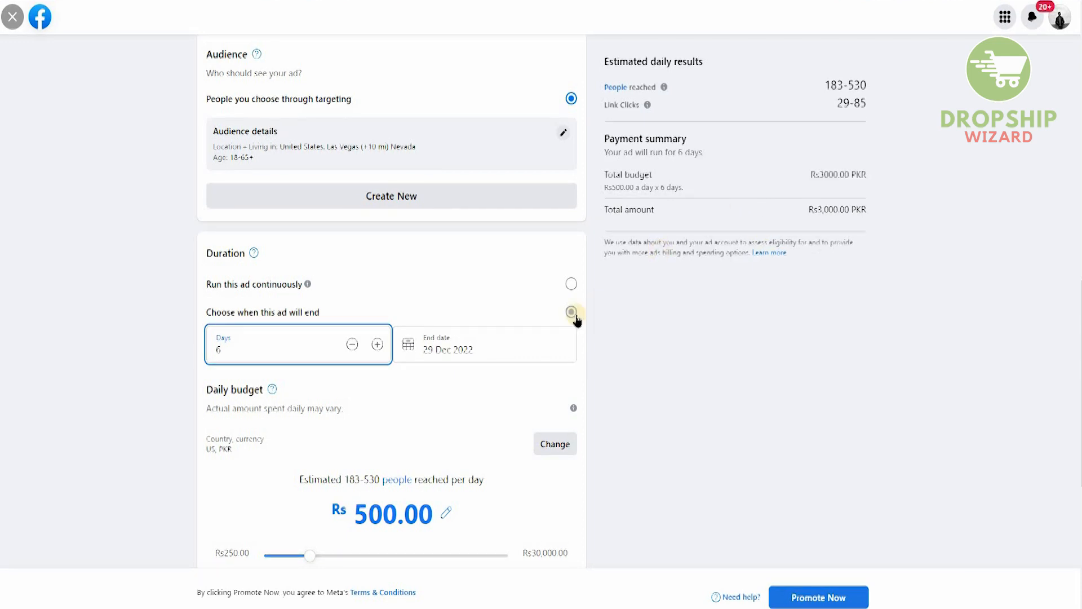
pyautogui.click(376, 344)
pyautogui.click(377, 344)
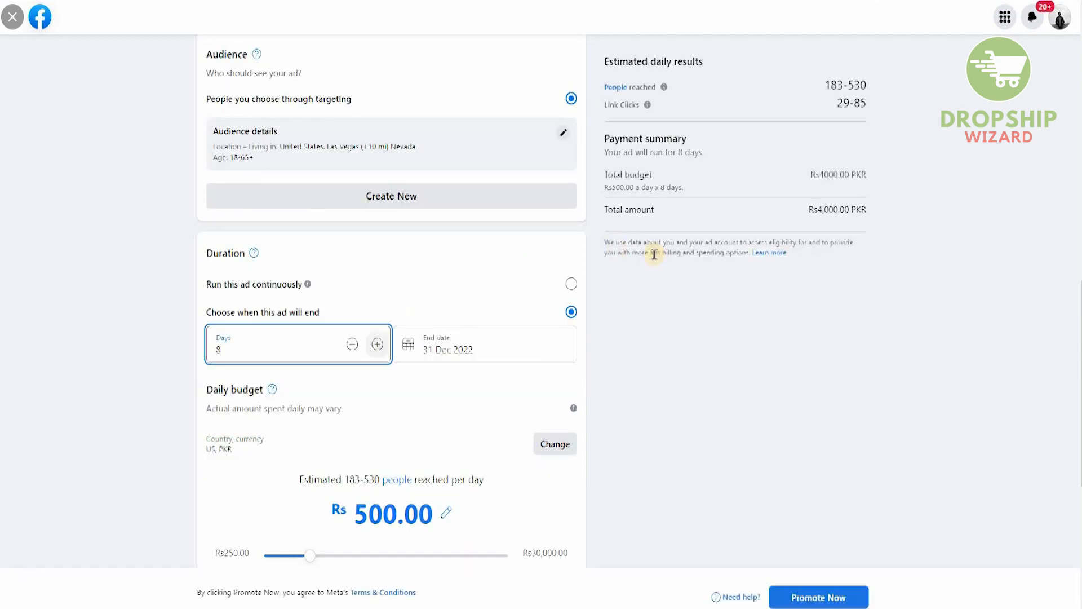
pyautogui.click(378, 344)
# Raise the ad's daily budget to Rs 30,000 and shorten its duration to 8 days.
pyautogui.scroll(-3, 385, 346)
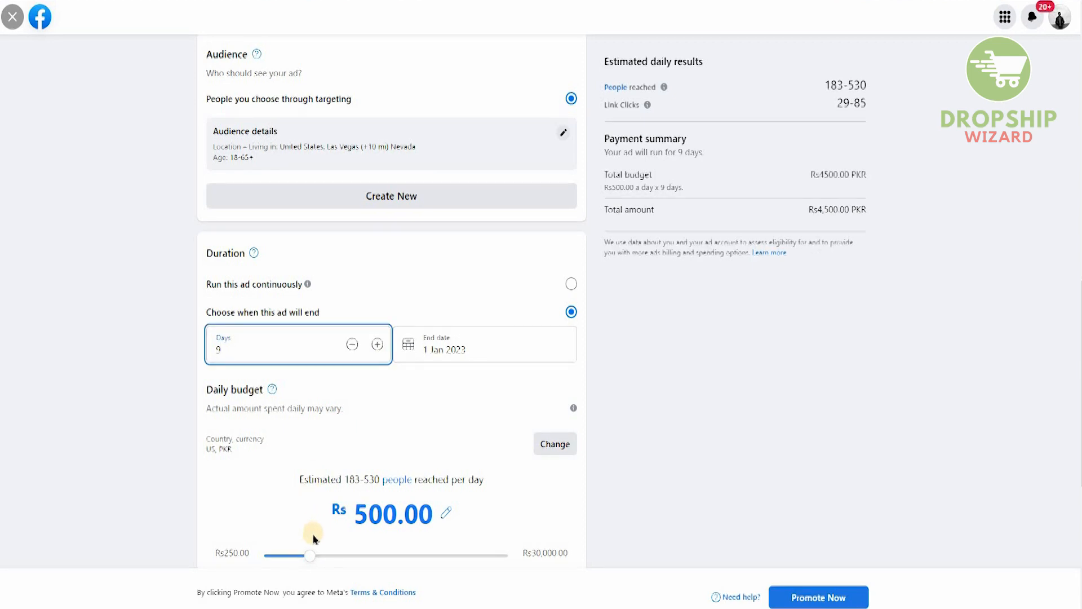
pyautogui.moveTo(314, 555); pyautogui.dragTo(354, 554)
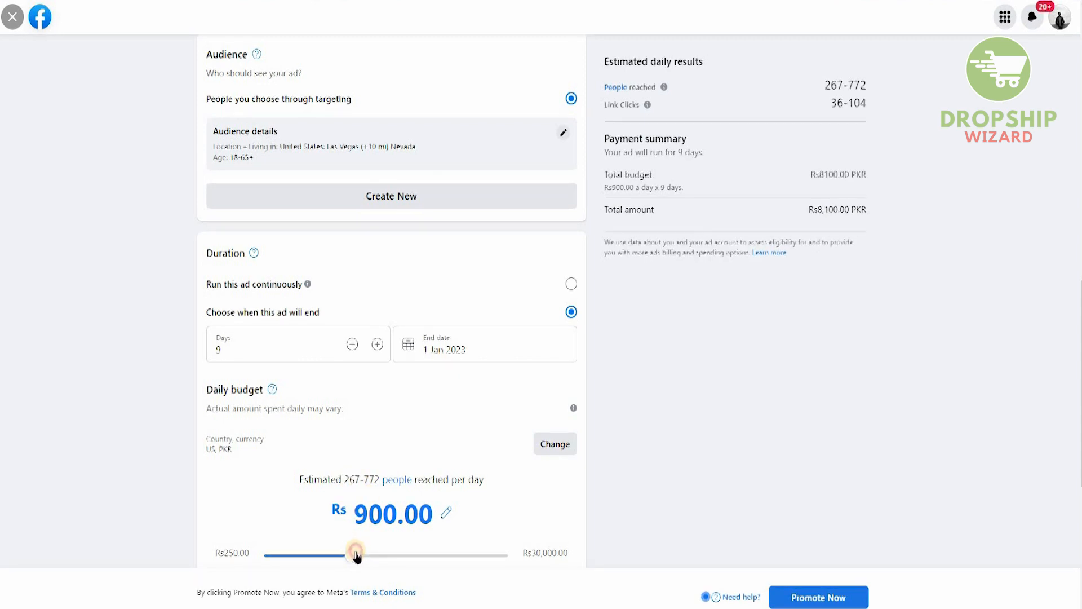
pyautogui.moveTo(389, 558); pyautogui.dragTo(518, 545)
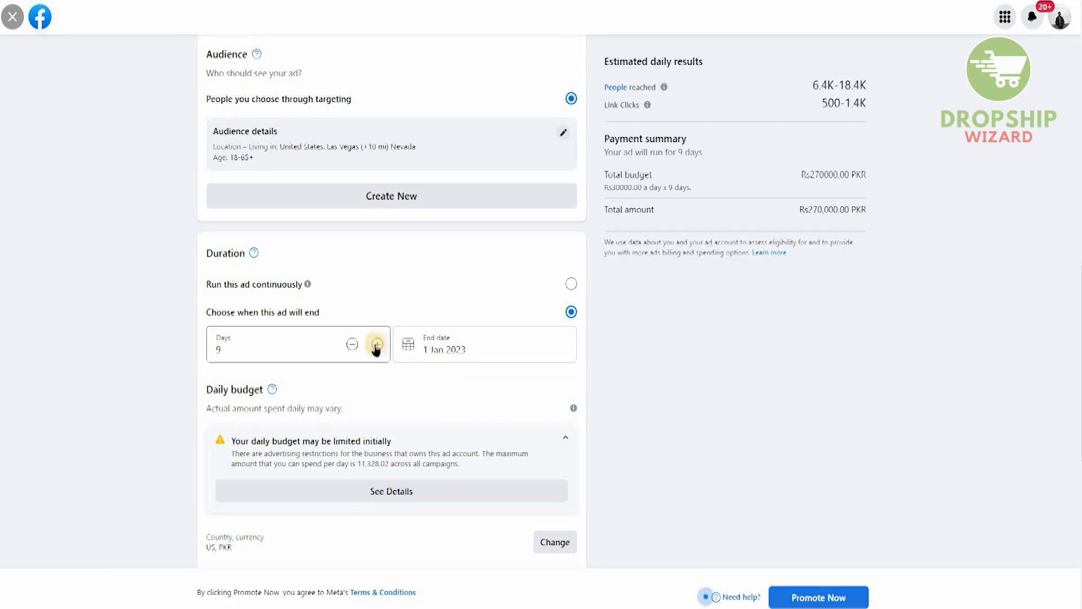
pyautogui.click(352, 344)
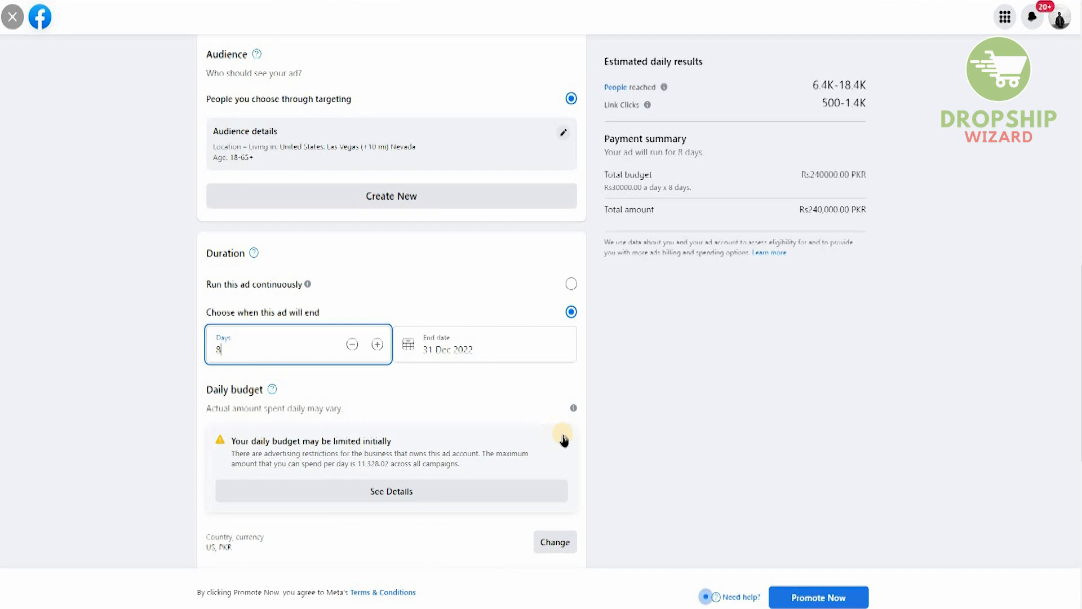
# Collapse the daily budget limit warning and examine the ad's budget, placements and payment method sections.
pyautogui.click(564, 439)
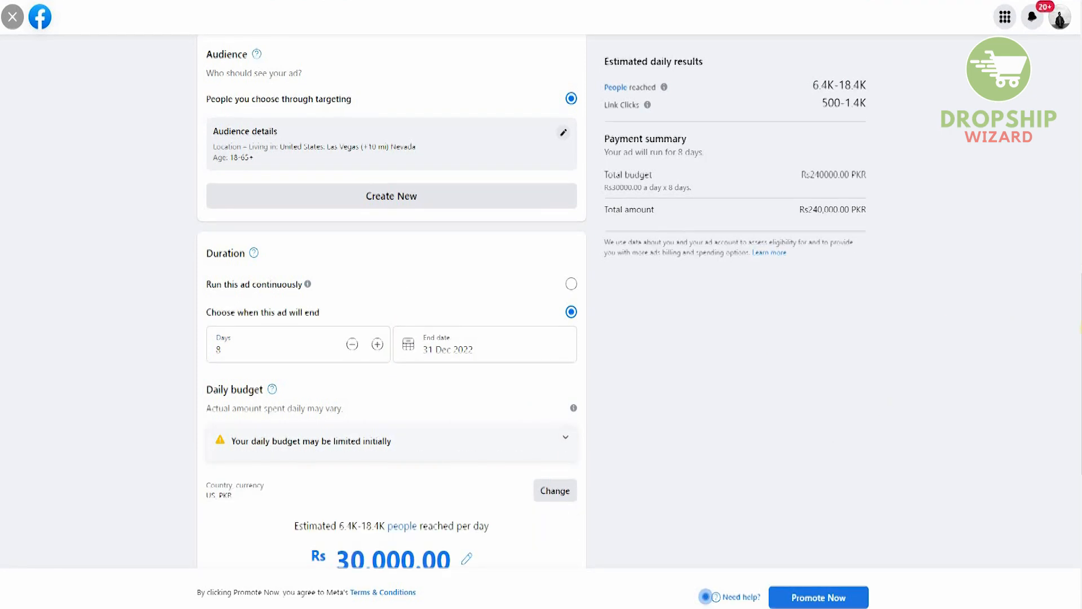
pyautogui.scroll(-1, 705, 597)
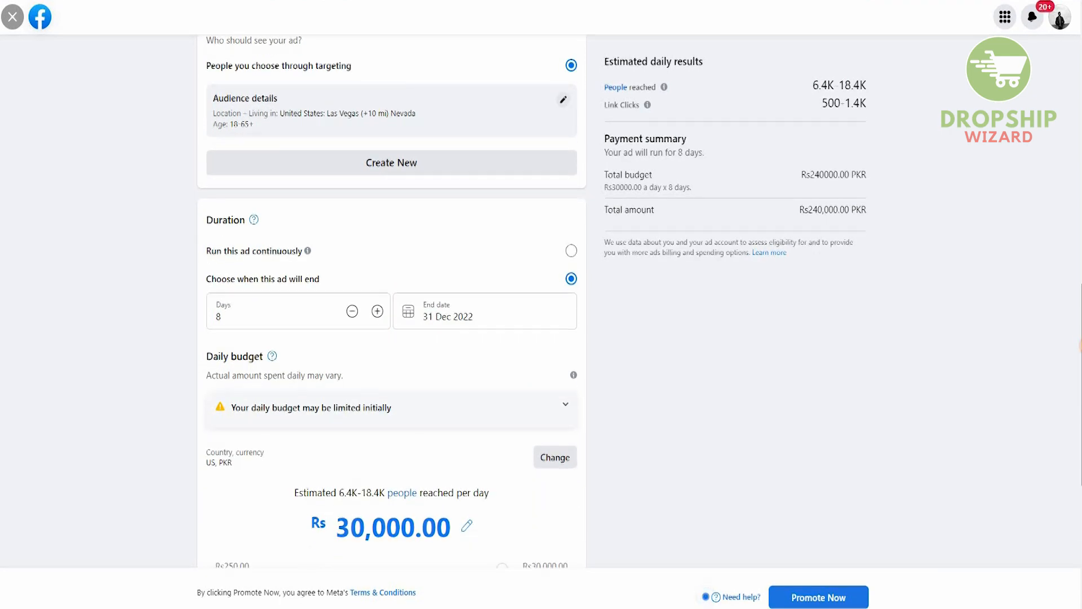
pyautogui.moveTo(1079, 357); pyautogui.dragTo(1076, 445)
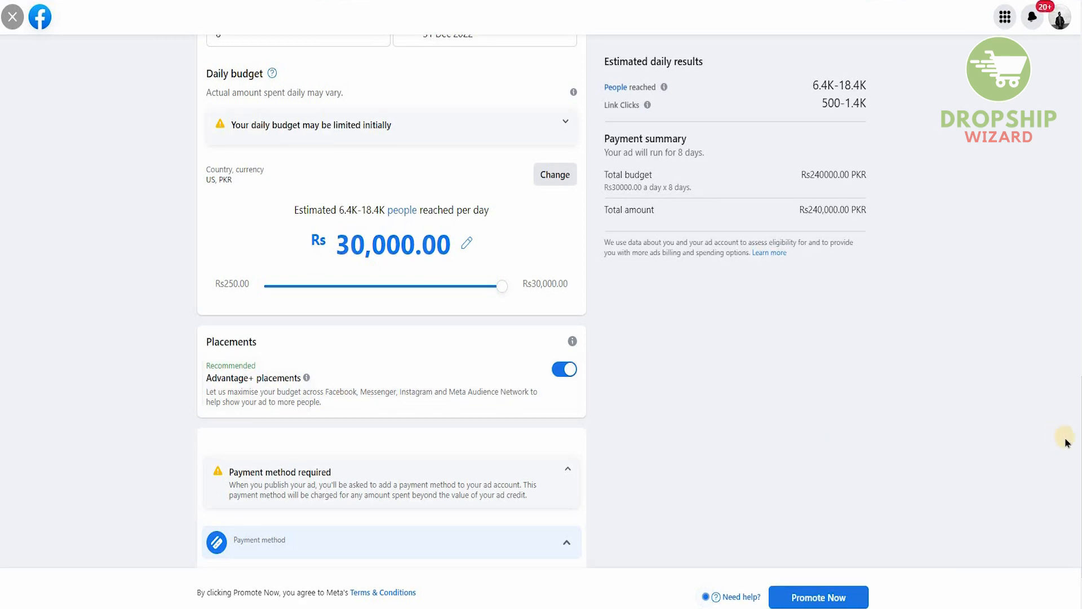
pyautogui.scroll(-2, 1078, 439)
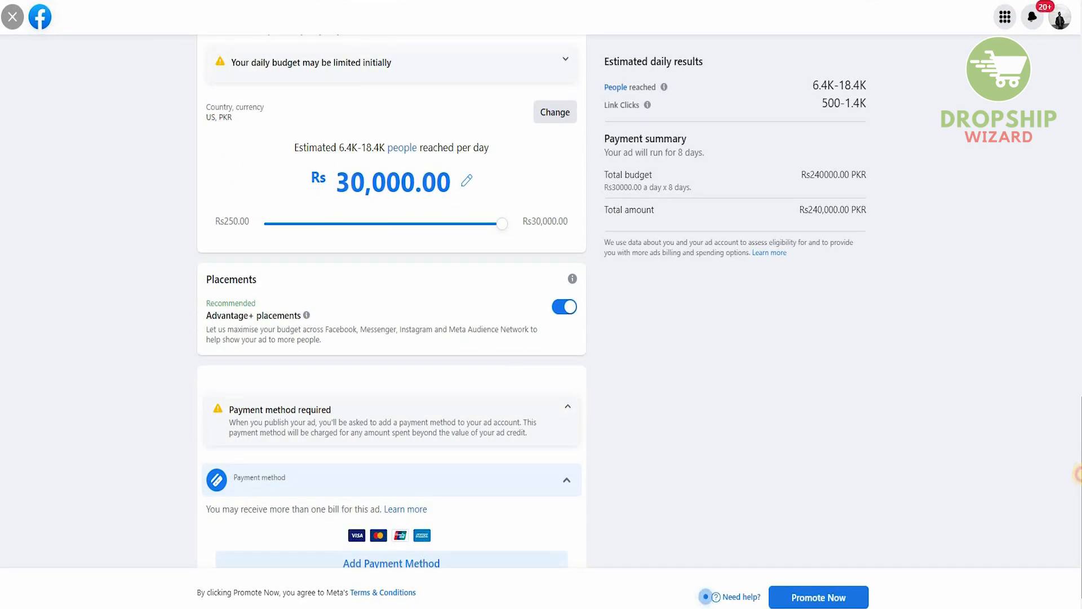
# Review the whole ad form, from the goal and ad creative through the audience, duration, daily budget and placements.
pyautogui.scroll(5, 1078, 446)
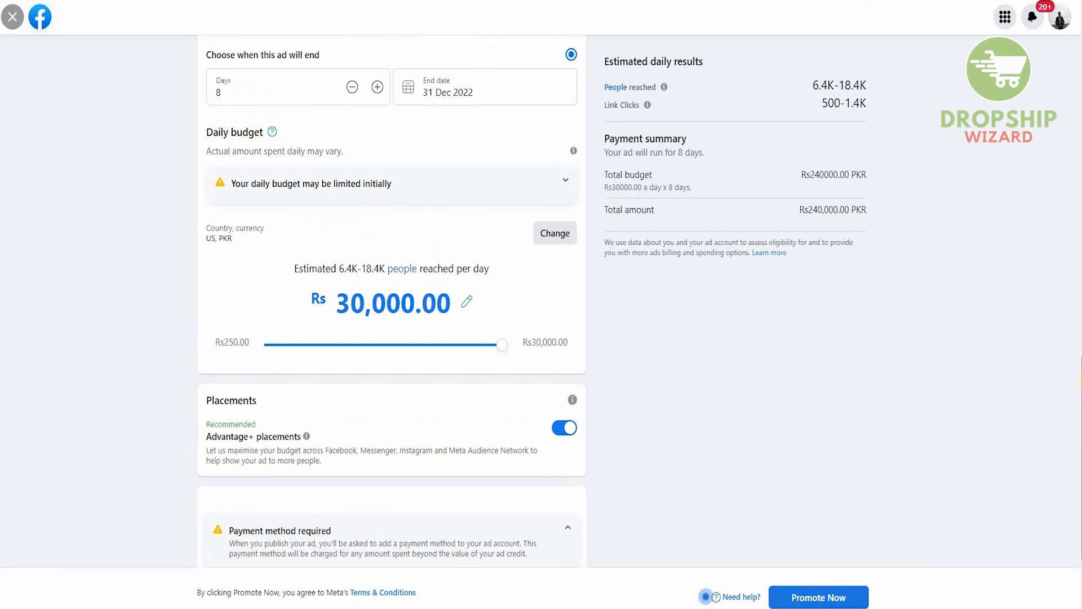
pyautogui.moveTo(1081, 339); pyautogui.dragTo(1081, 80)
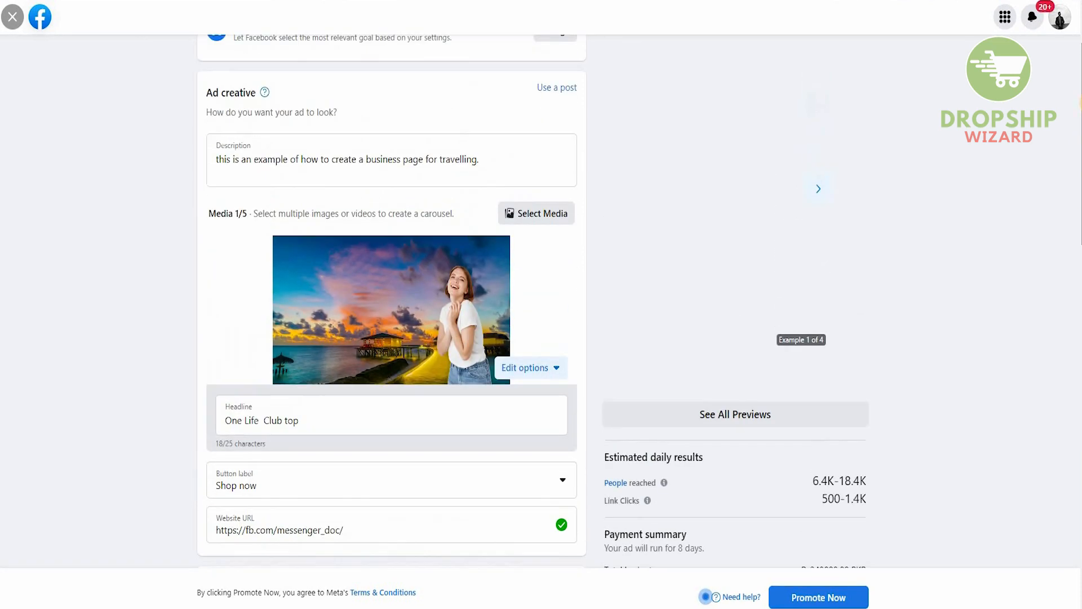
pyautogui.scroll(-4, 1065, 169)
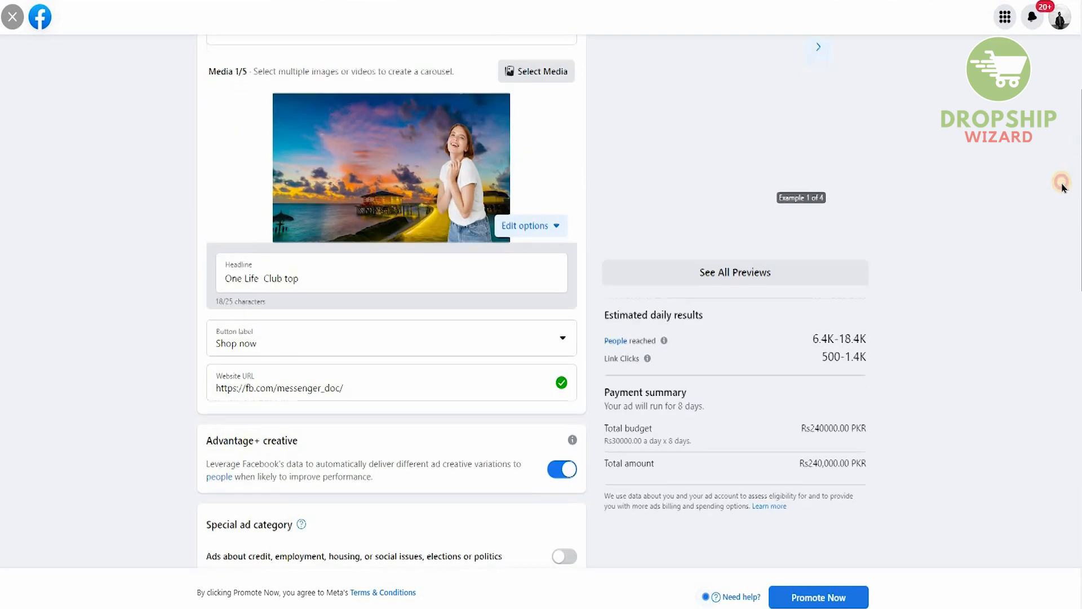
pyautogui.scroll(-6, 1049, 254)
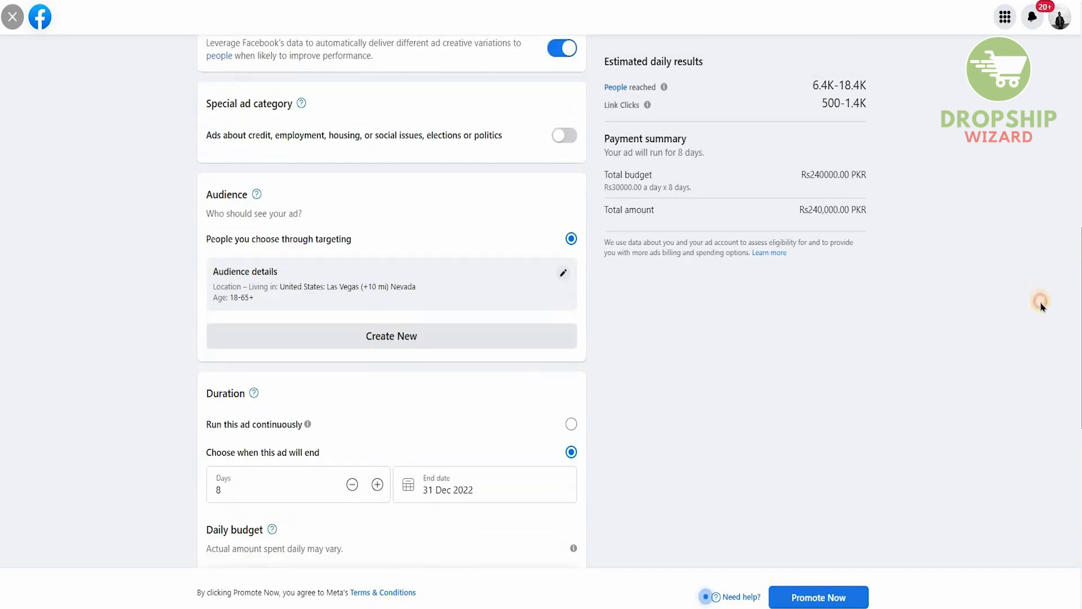
pyautogui.scroll(-2, 1039, 332)
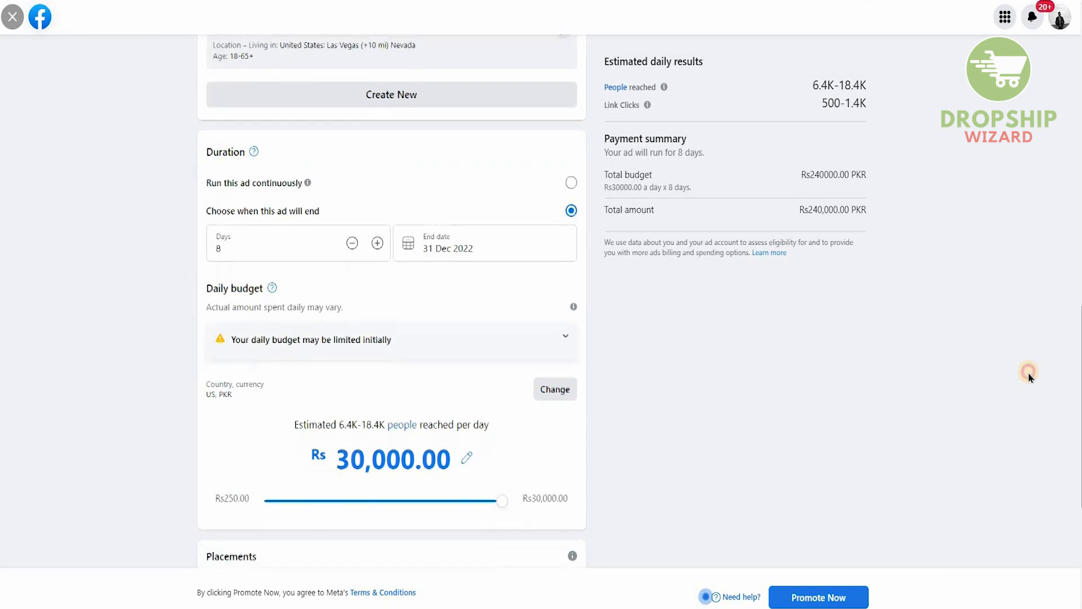
pyautogui.scroll(-1, 1027, 388)
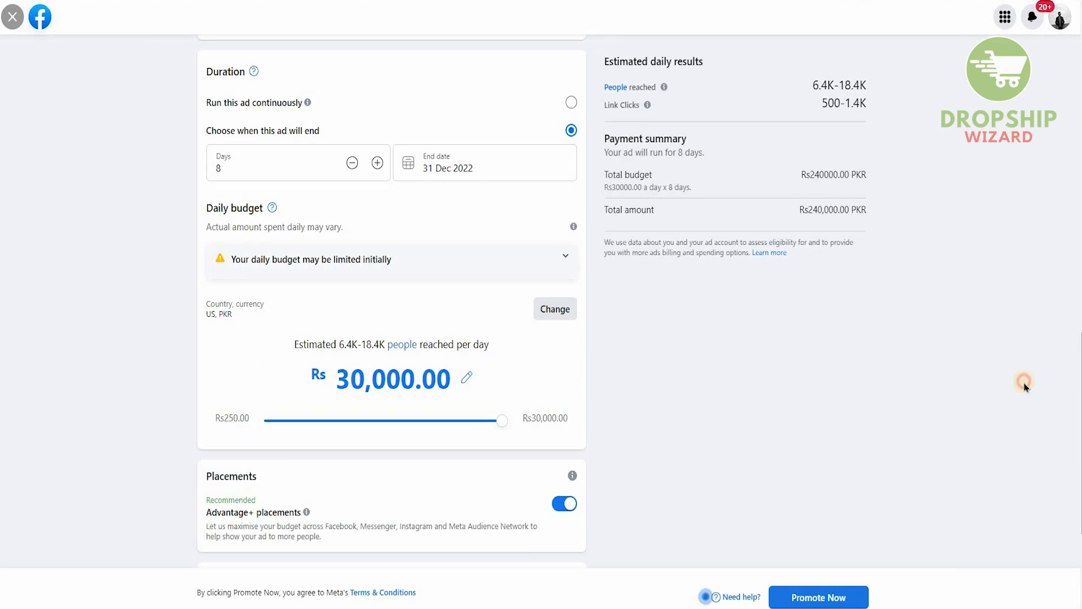
pyautogui.scroll(1, 1029, 374)
pyautogui.scroll(4, 1035, 352)
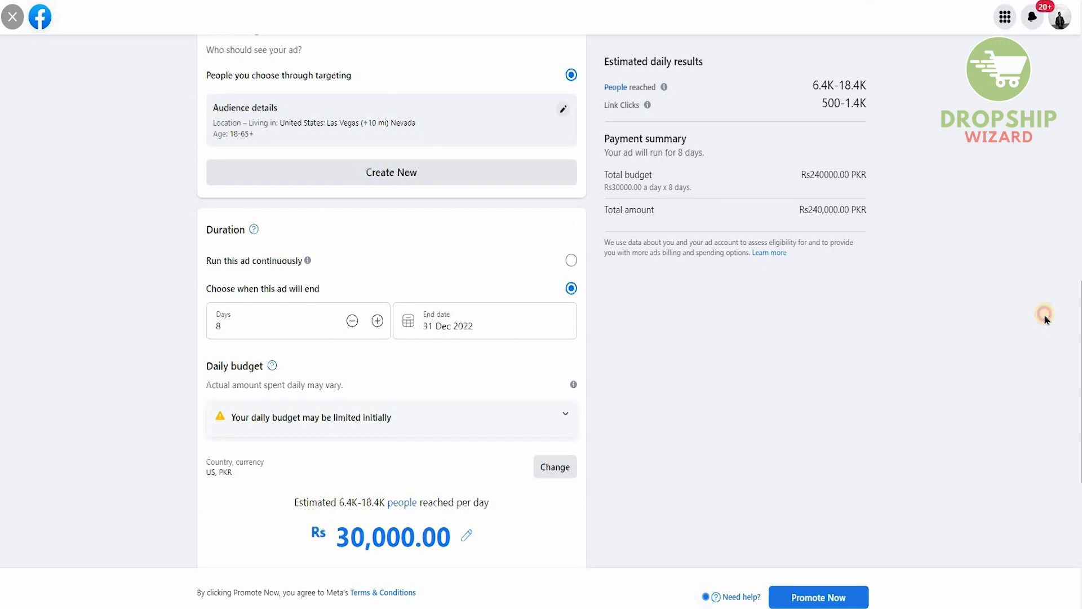
pyautogui.moveTo(1069, 233); pyautogui.dragTo(1078, 50)
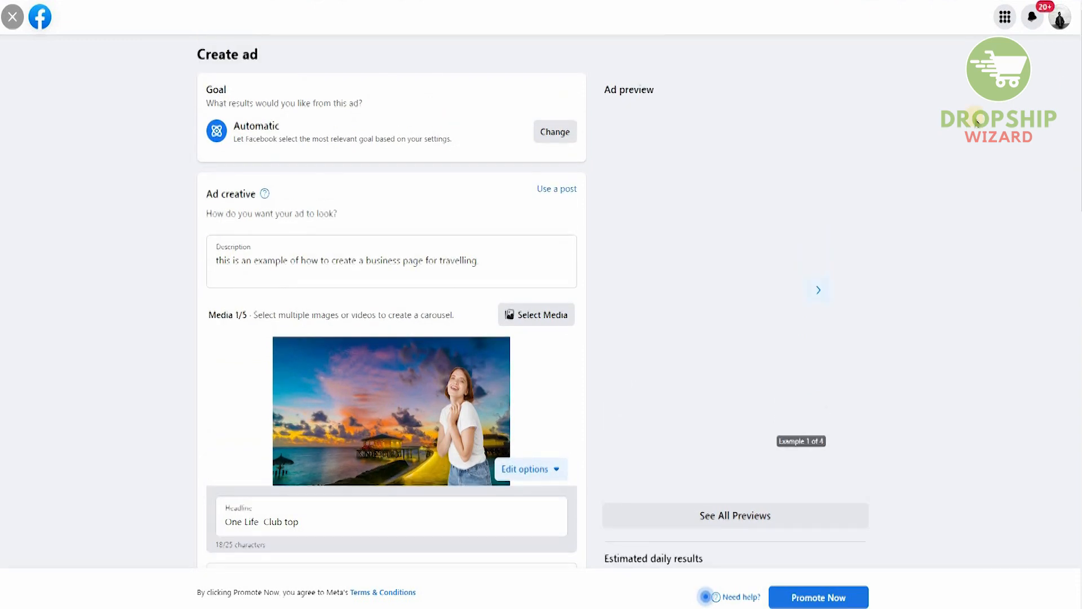